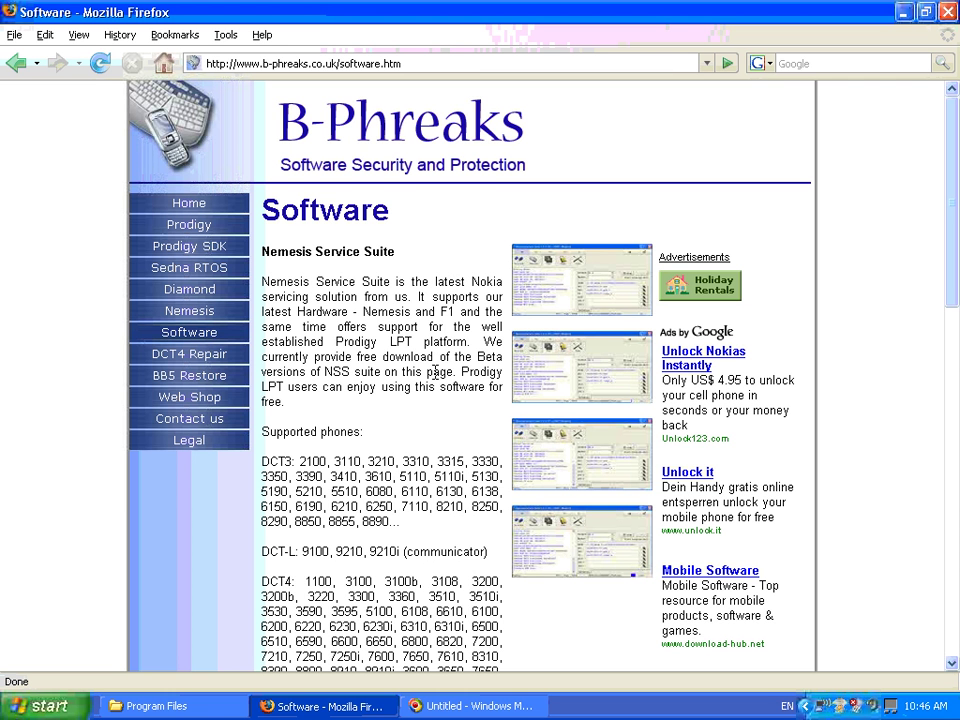
Look through the Software page down to the Nemesis Service Suite downloads, and minimize the browser.
left_click(953, 604)
left_click(954, 542)
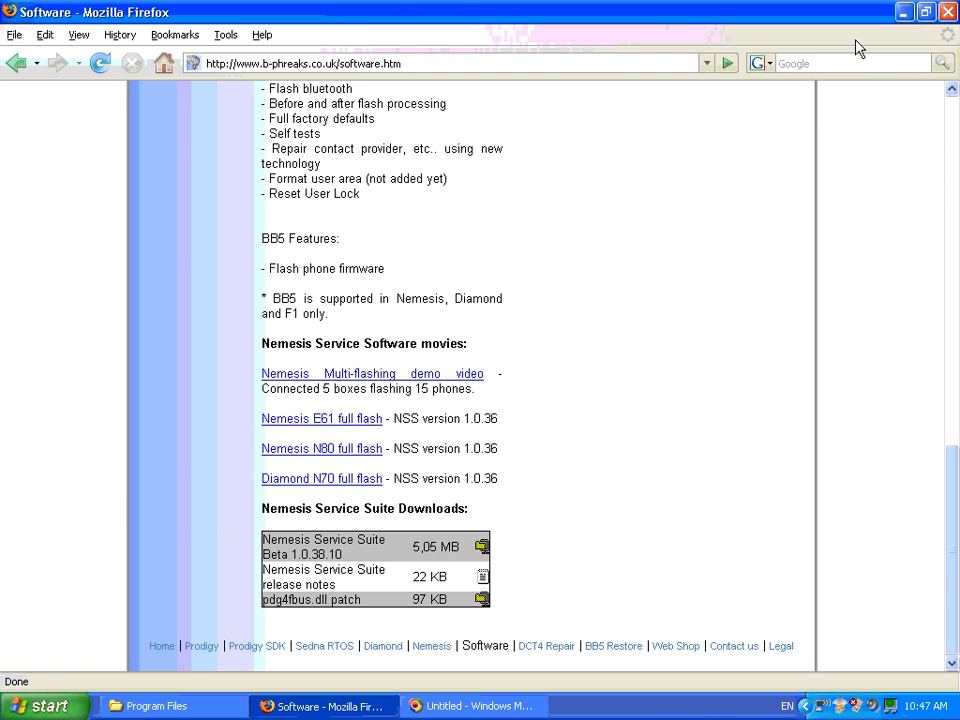
left_click(904, 13)
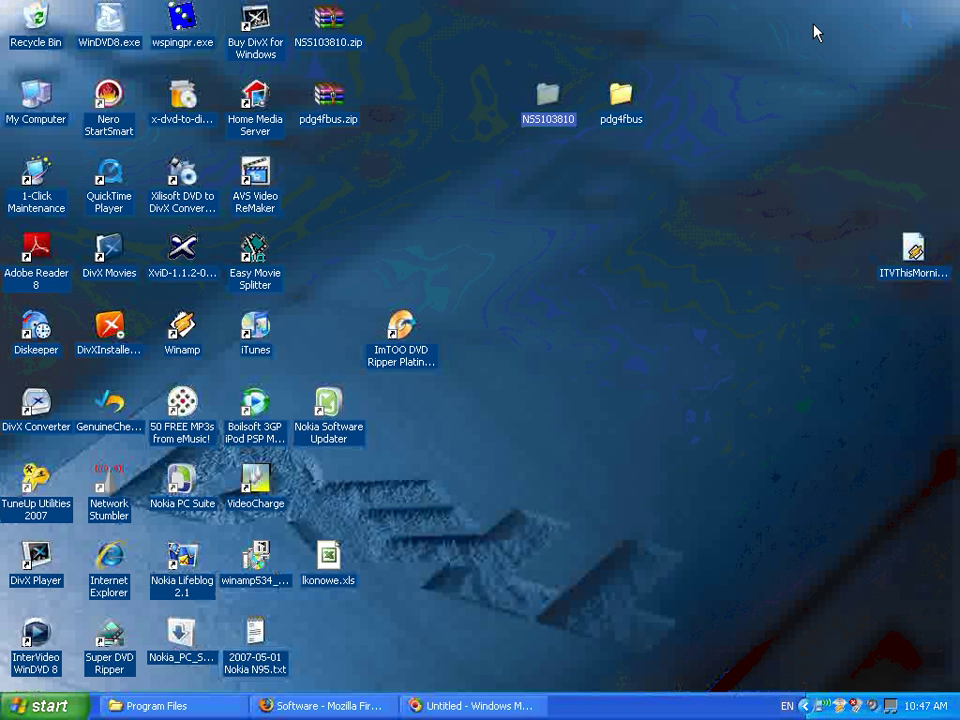
Install NSS from the NSS103810 folder on the desktop, finishing the setup wizard and closing its release history.
double_click(550, 101)
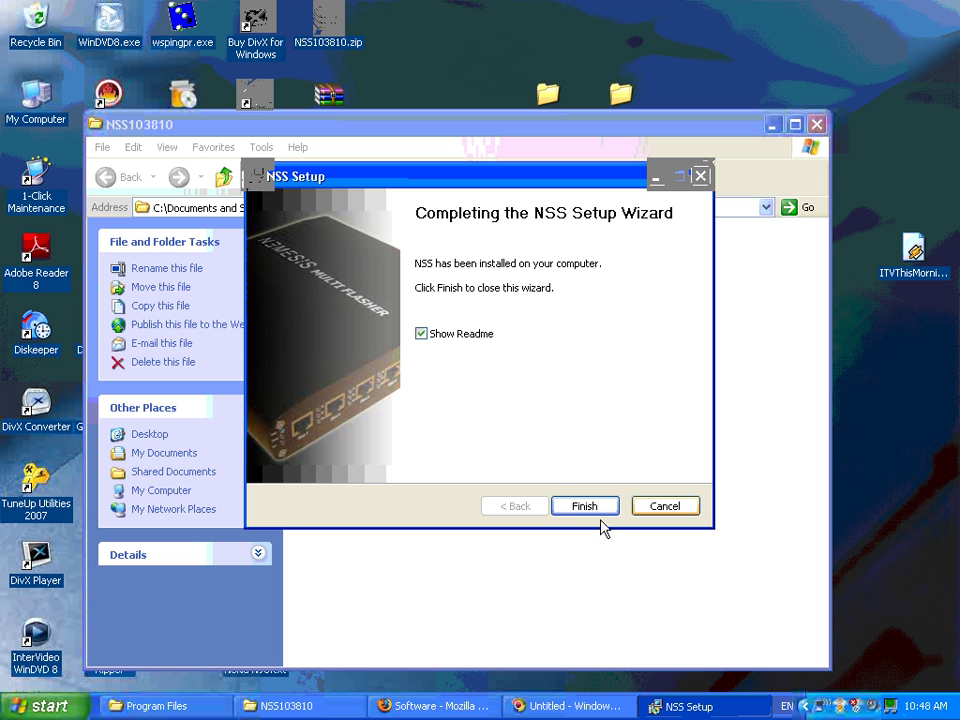
left_click(589, 507)
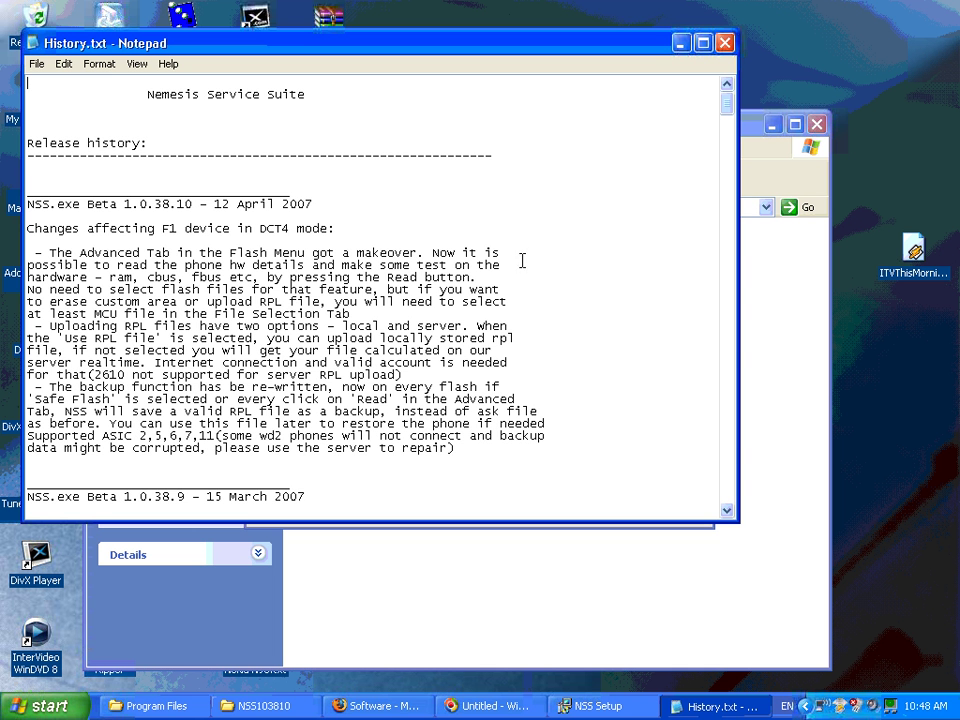
left_click(724, 43)
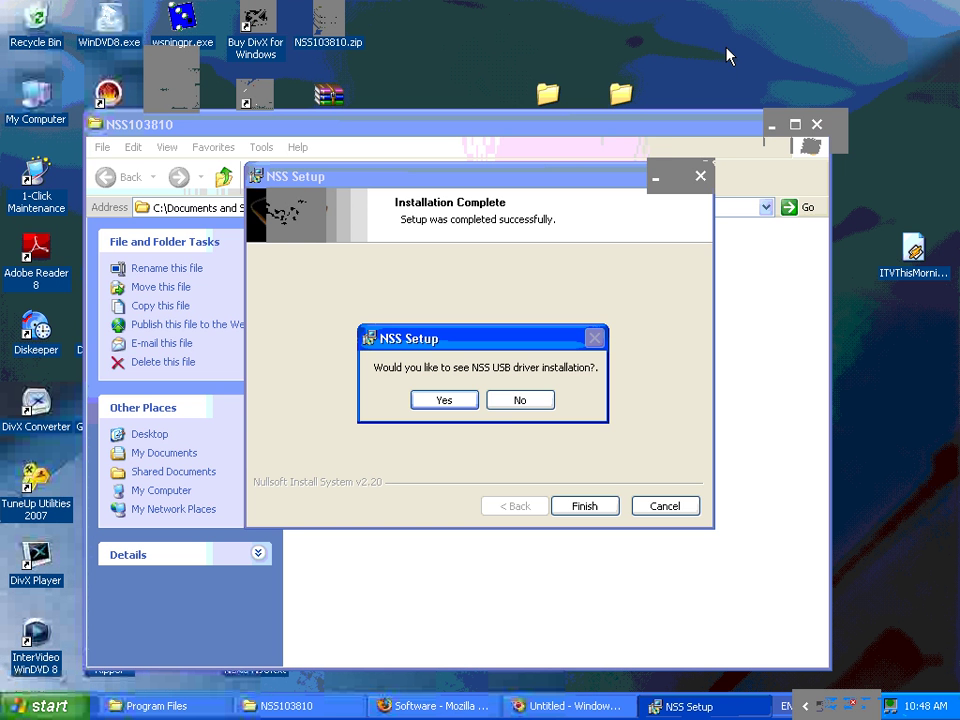
Accept viewing the NSS USB driver installation guide, read through its steps, and minimize the open windows.
left_click(472, 403)
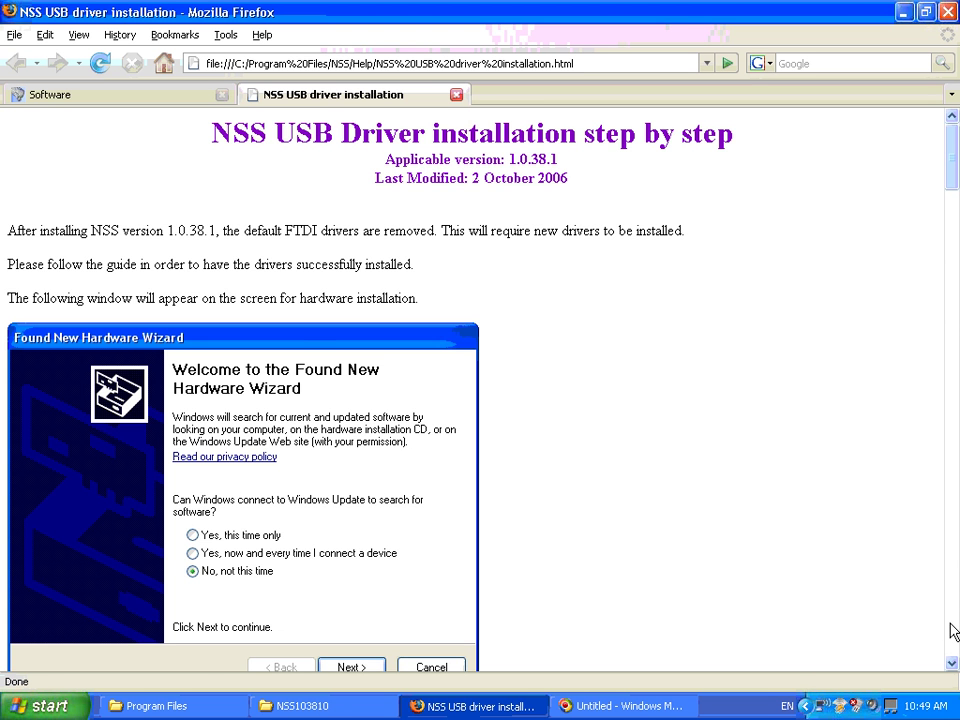
scroll(952, 632, "down", 20)
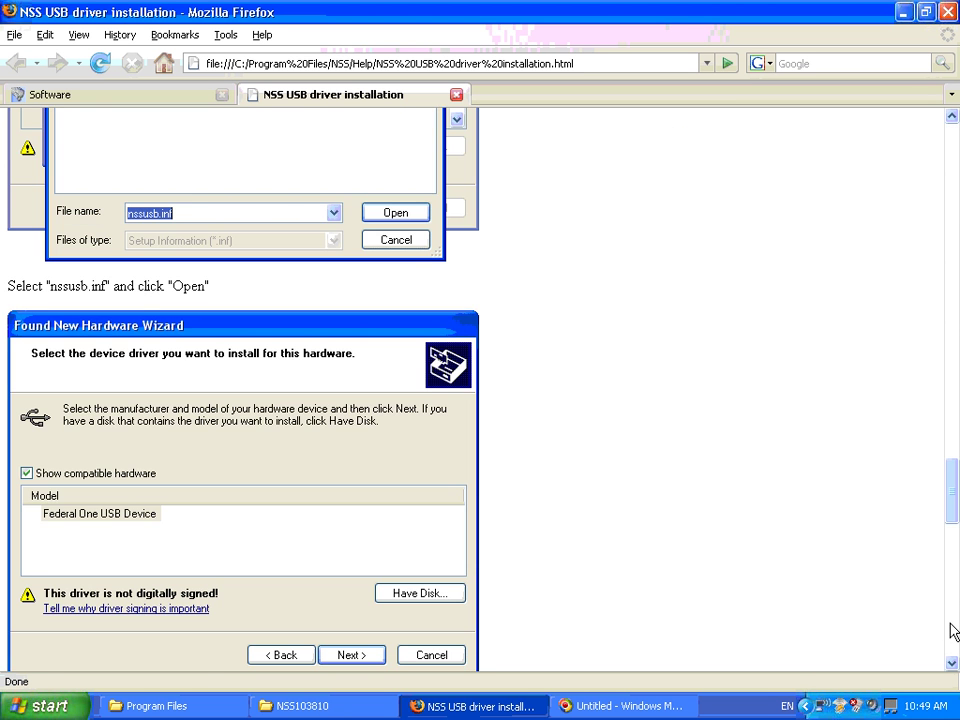
scroll(952, 632, "down", 3)
scroll(952, 632, "down", 9)
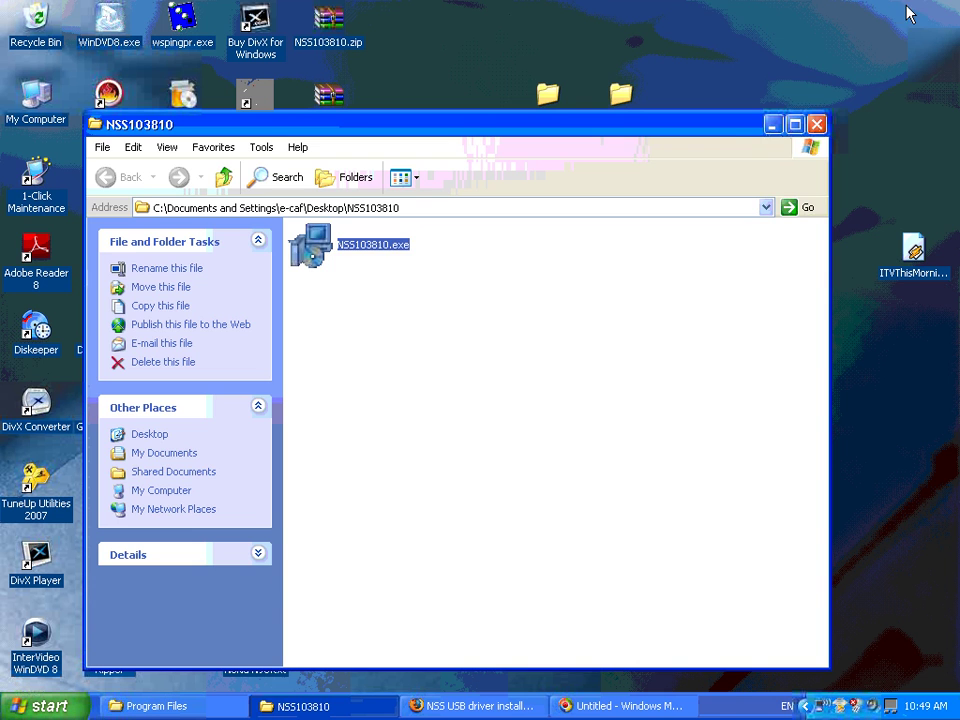
left_click(897, 11)
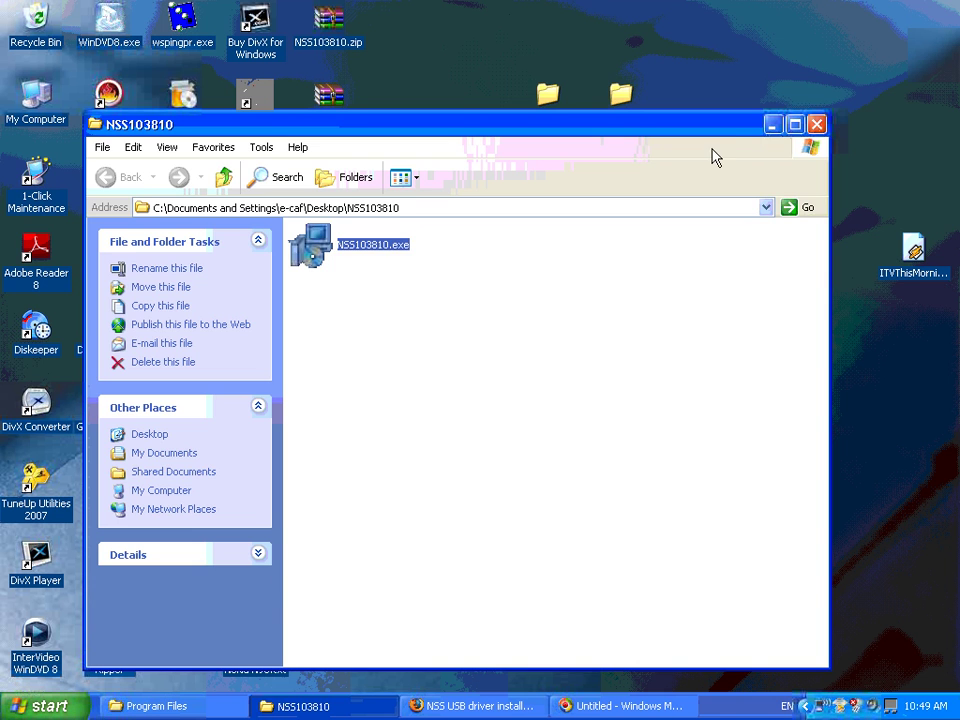
left_click(773, 124)
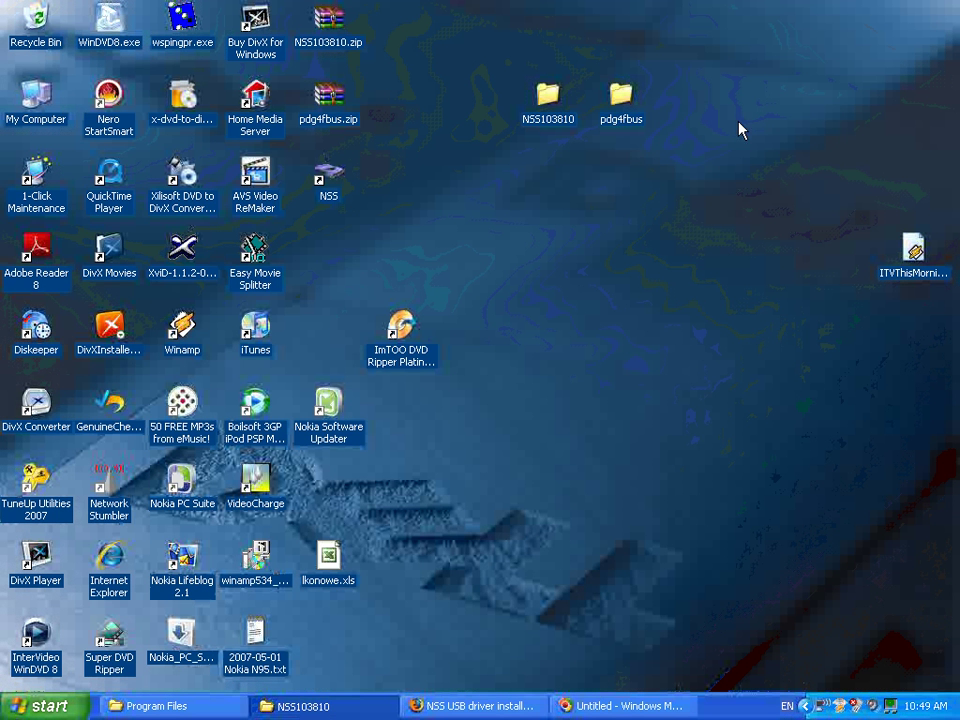
Open the pdg4fbus folder on the desktop and read the patch instructions in ReadMe.txt.
left_click(621, 97)
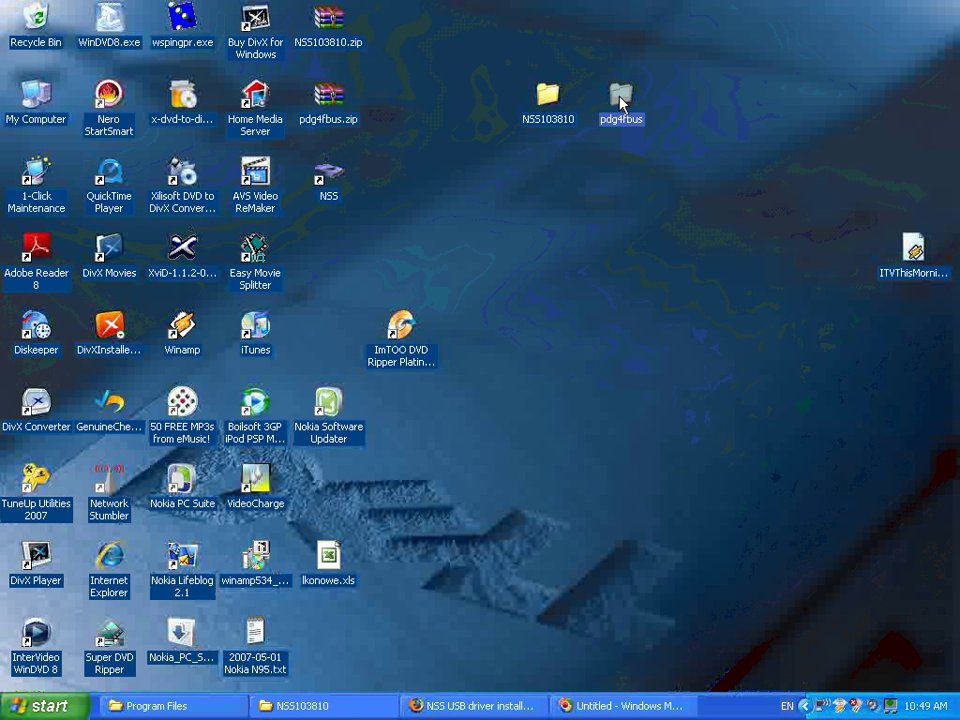
double_click(621, 97)
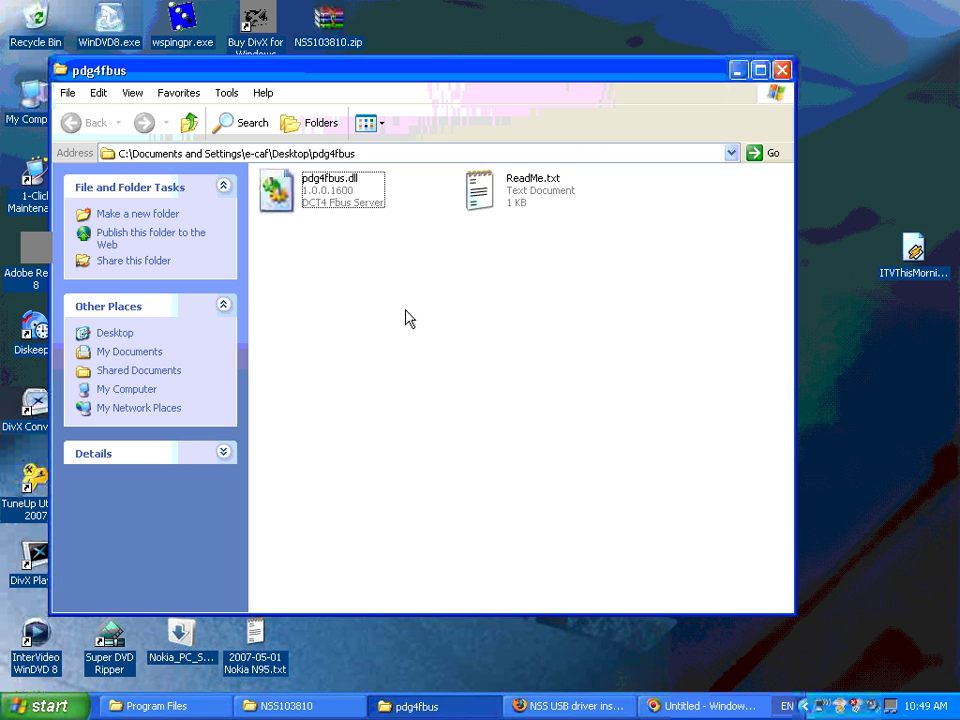
left_click(482, 200)
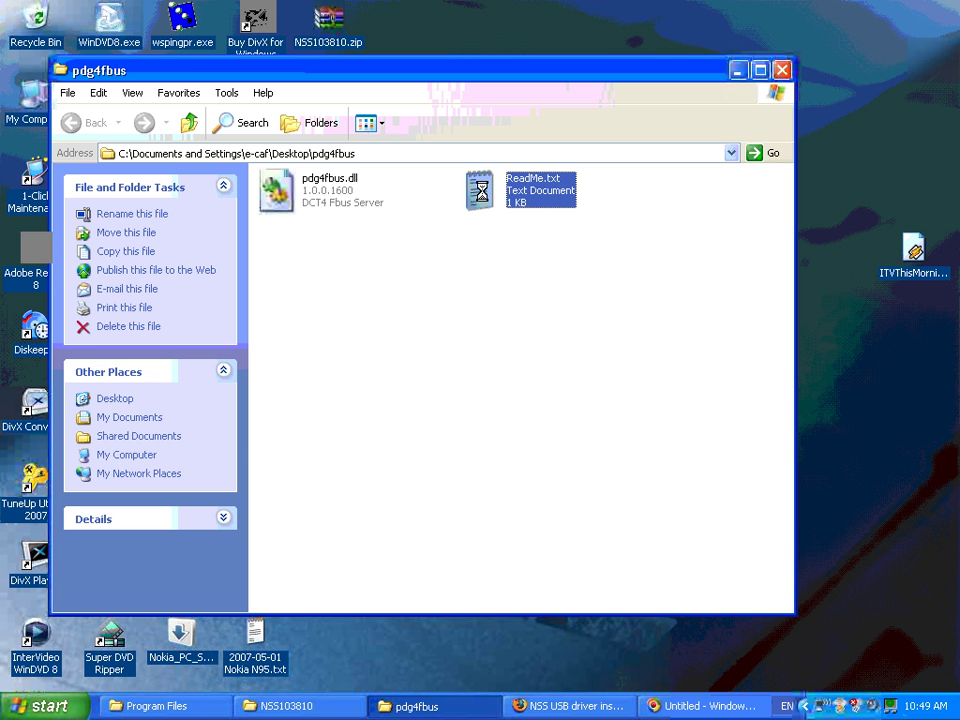
double_click(483, 198)
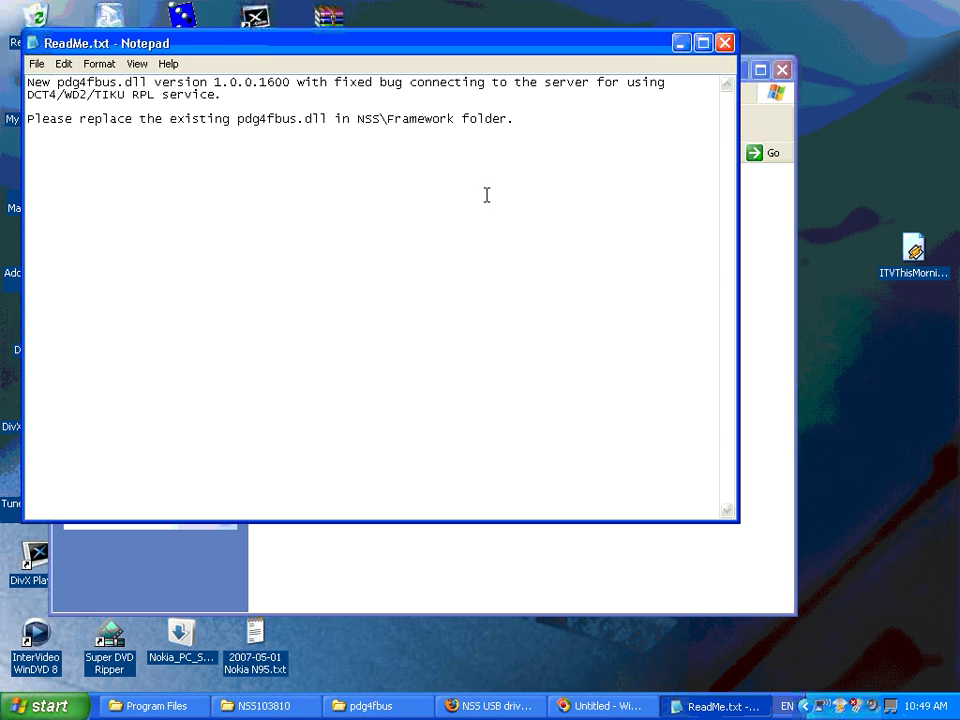
left_click(724, 42)
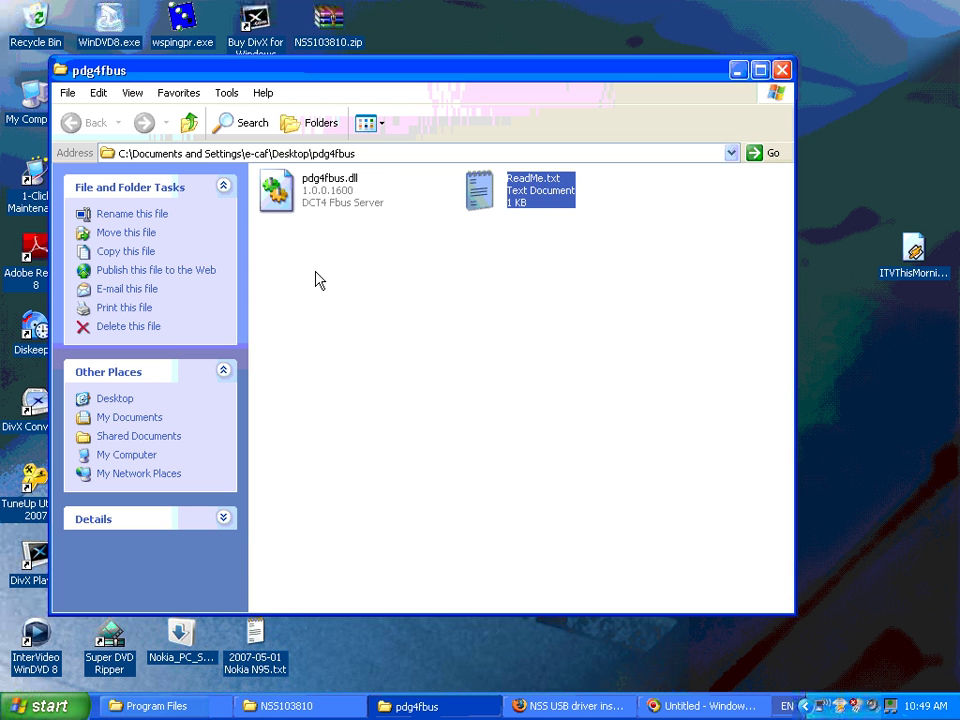
Copy the patched pdg4fbus.dll into C:\Program Files\NSS\Framework, replacing the existing file, and close both folder windows.
left_click(279, 190)
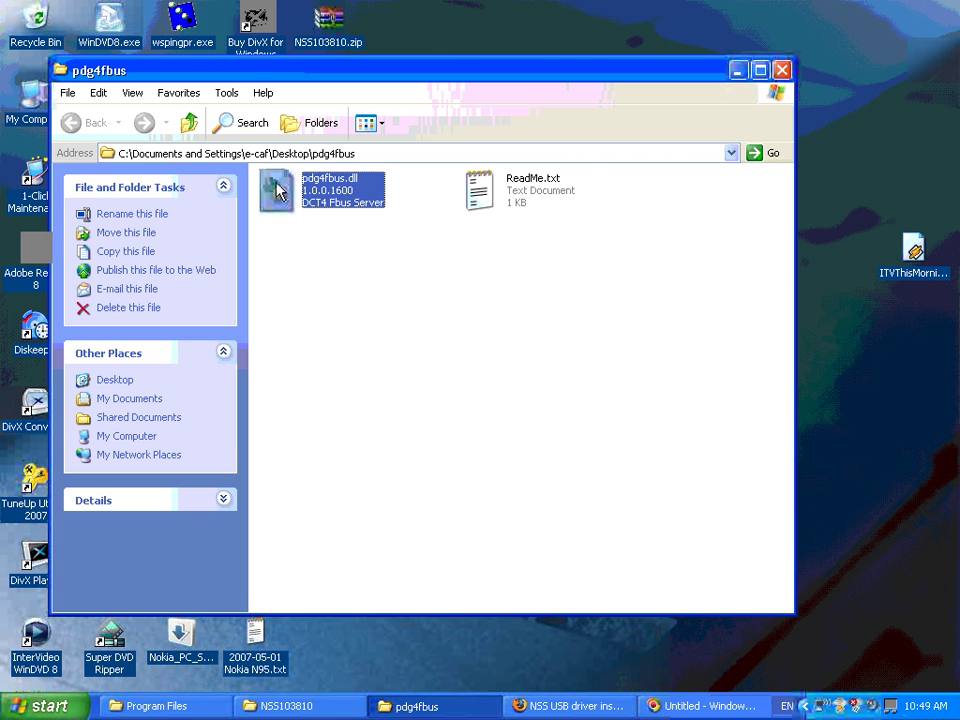
left_click(156, 706)
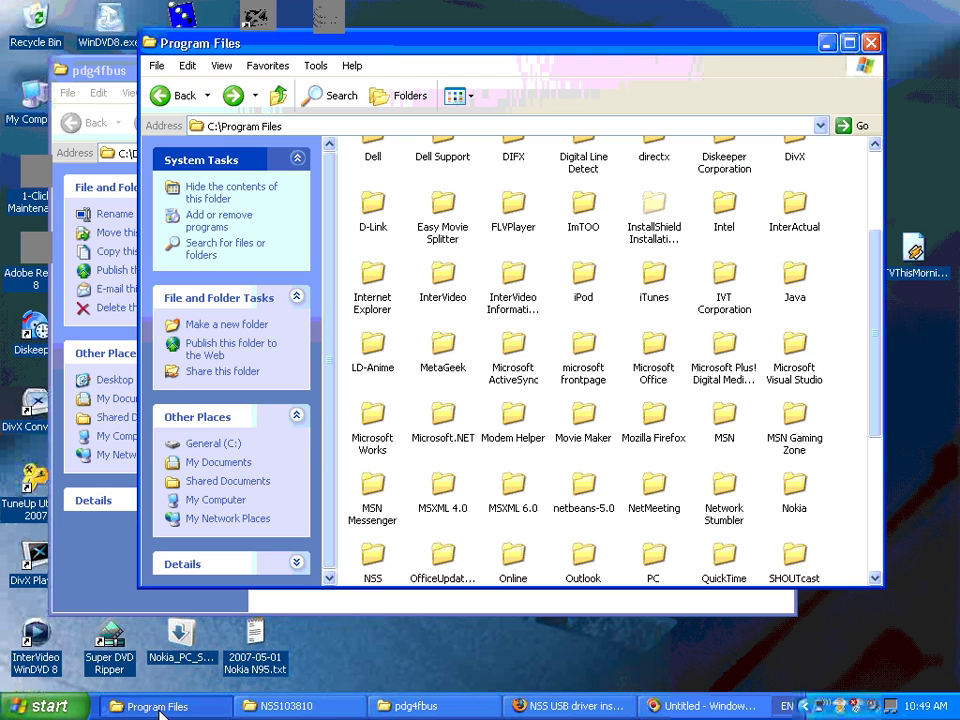
left_click(374, 564)
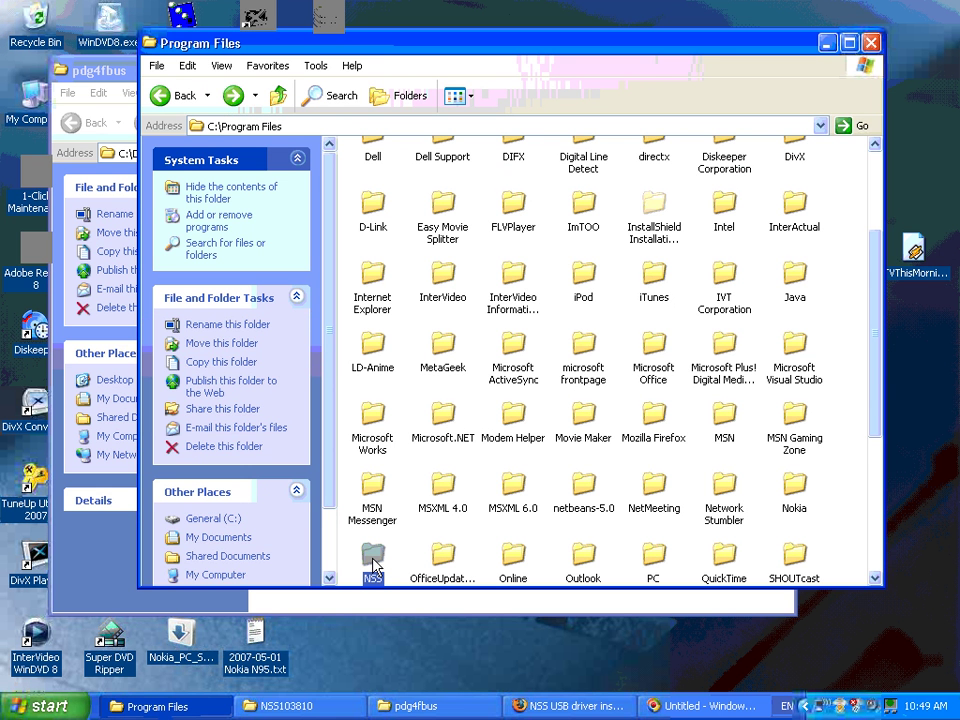
double_click(374, 564)
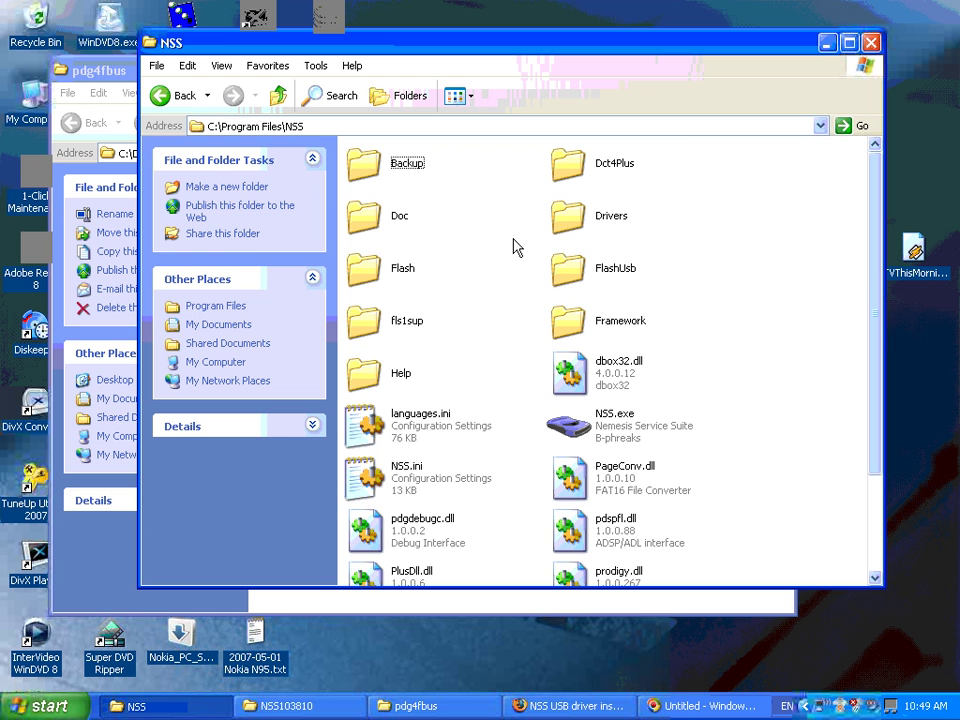
double_click(578, 320)
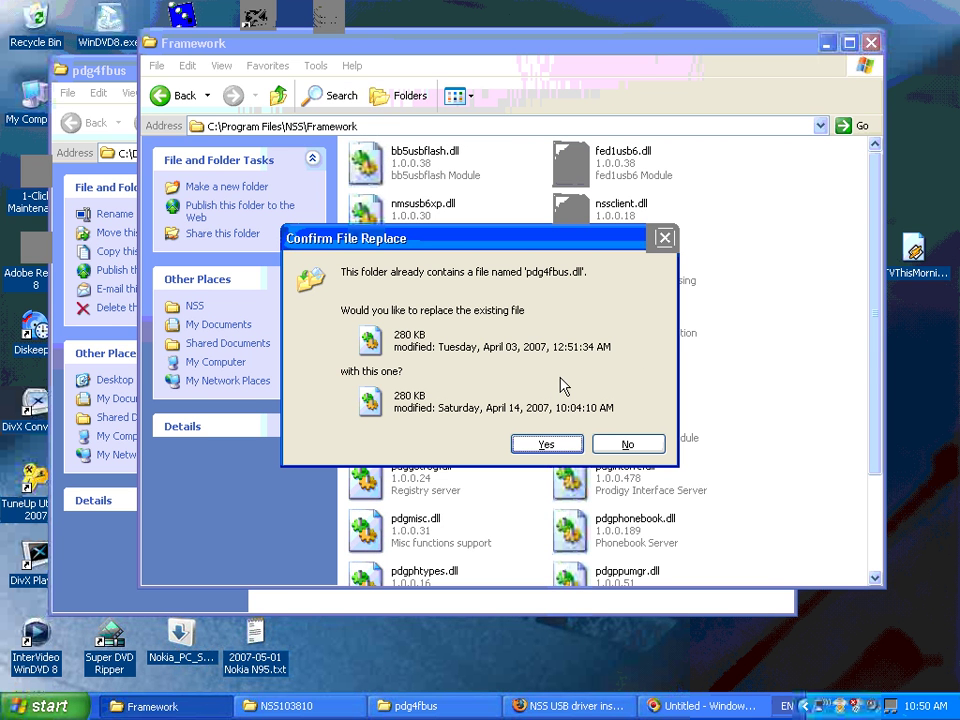
left_click(540, 446)
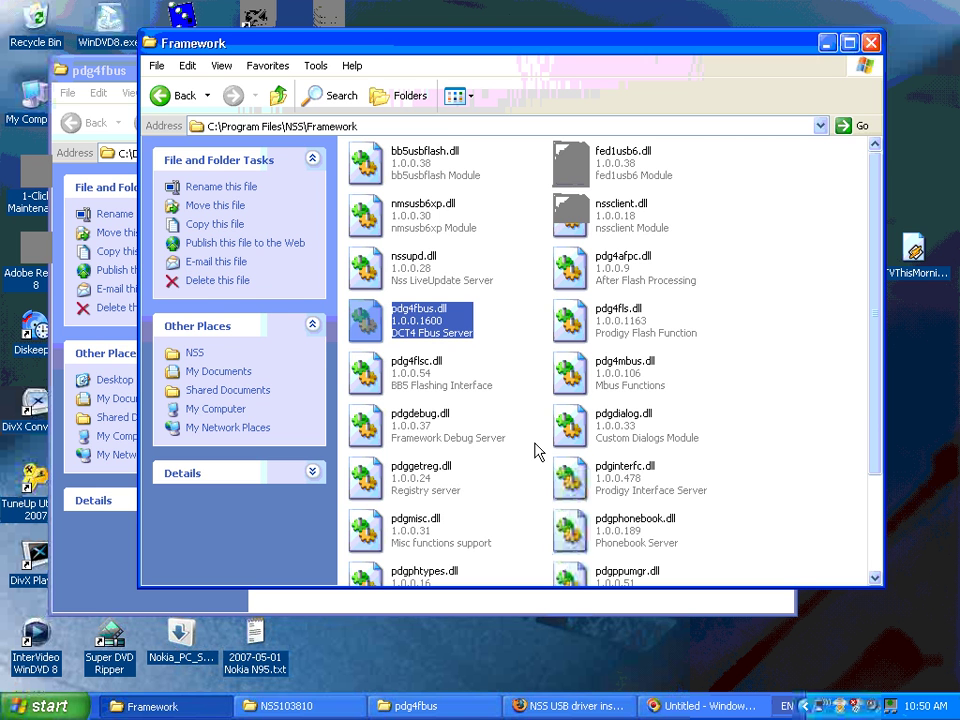
left_click(871, 42)
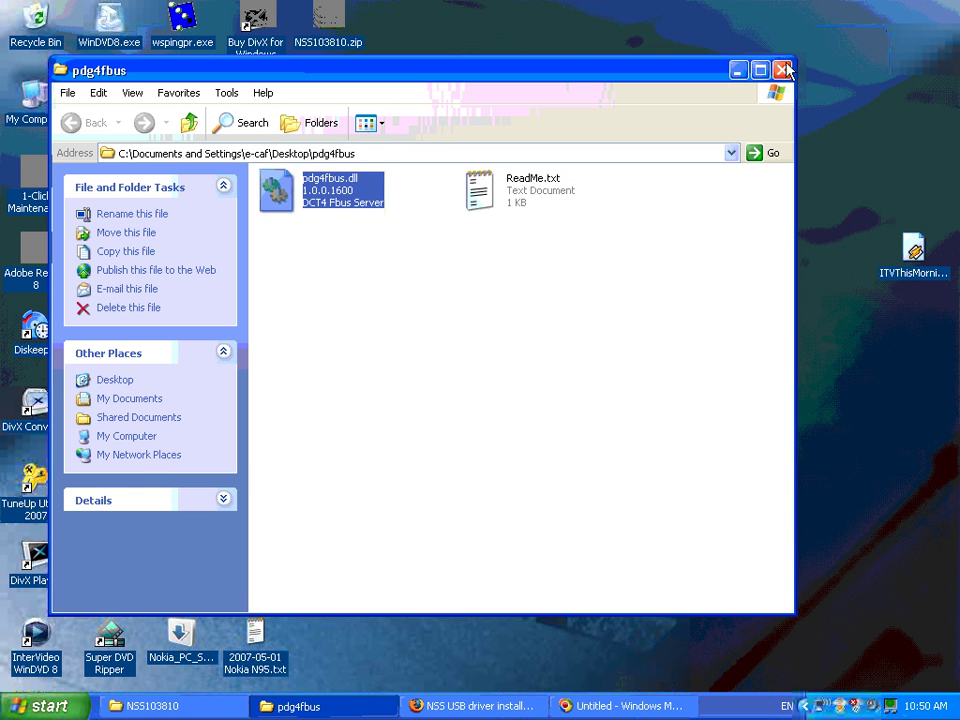
left_click(783, 70)
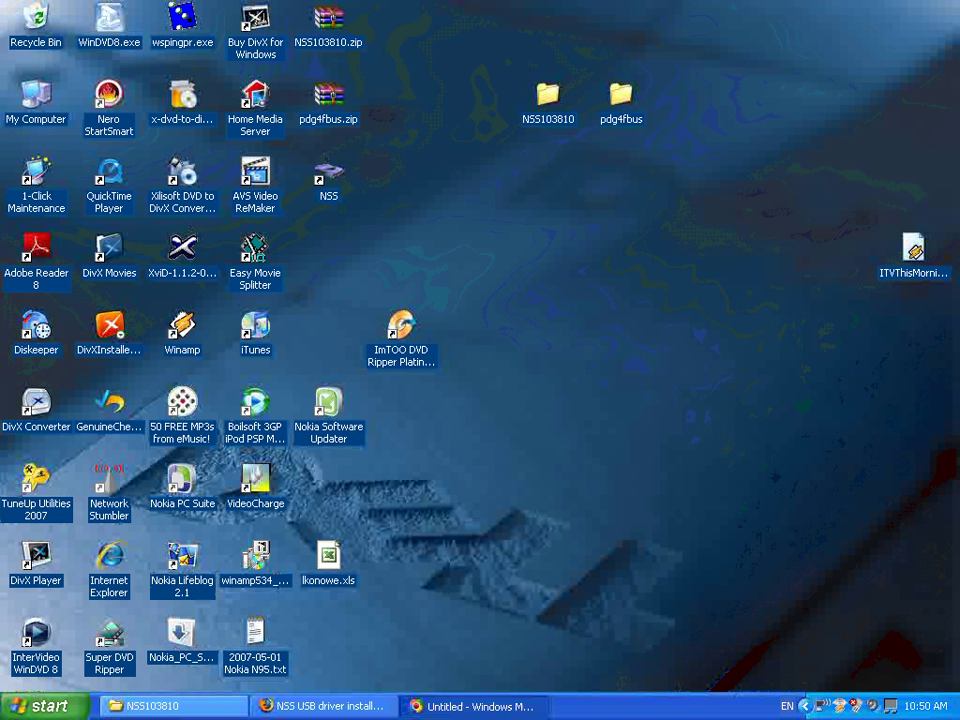
Launch Nemesis Service Suite from the installed programs and scan for the connected phone device.
left_click(48, 707)
left_click(78, 637)
mouse_move(184, 623)
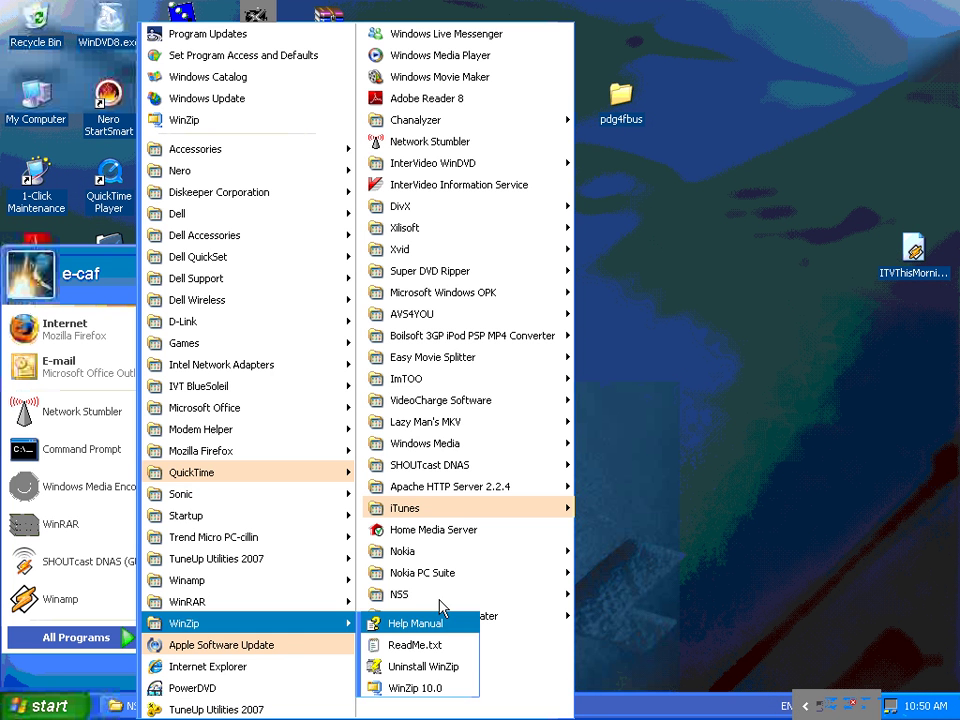
mouse_move(562, 597)
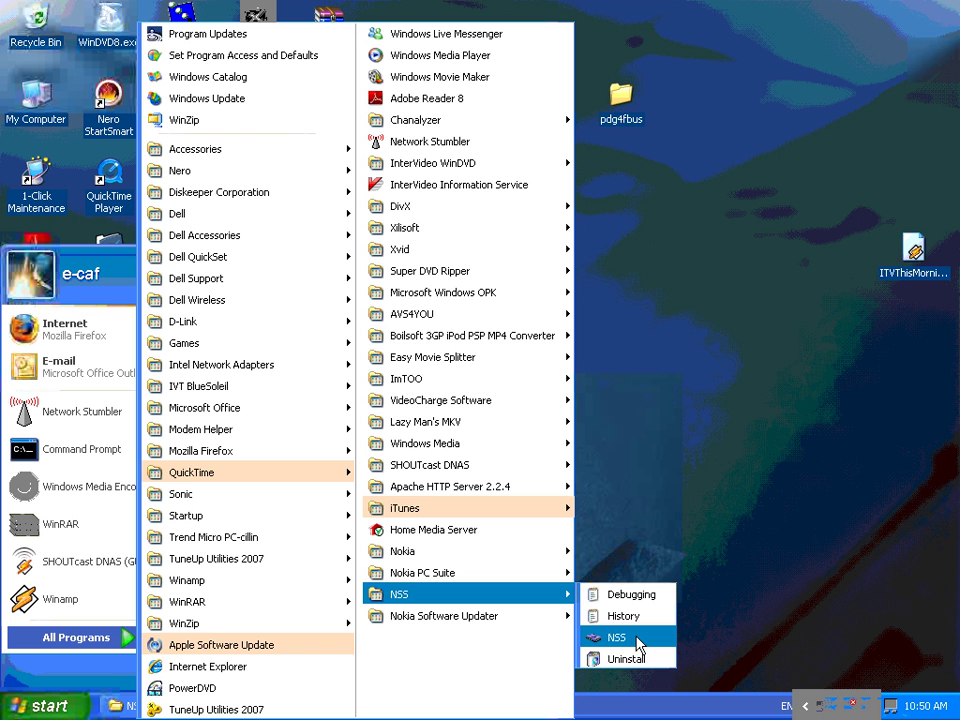
left_click(638, 645)
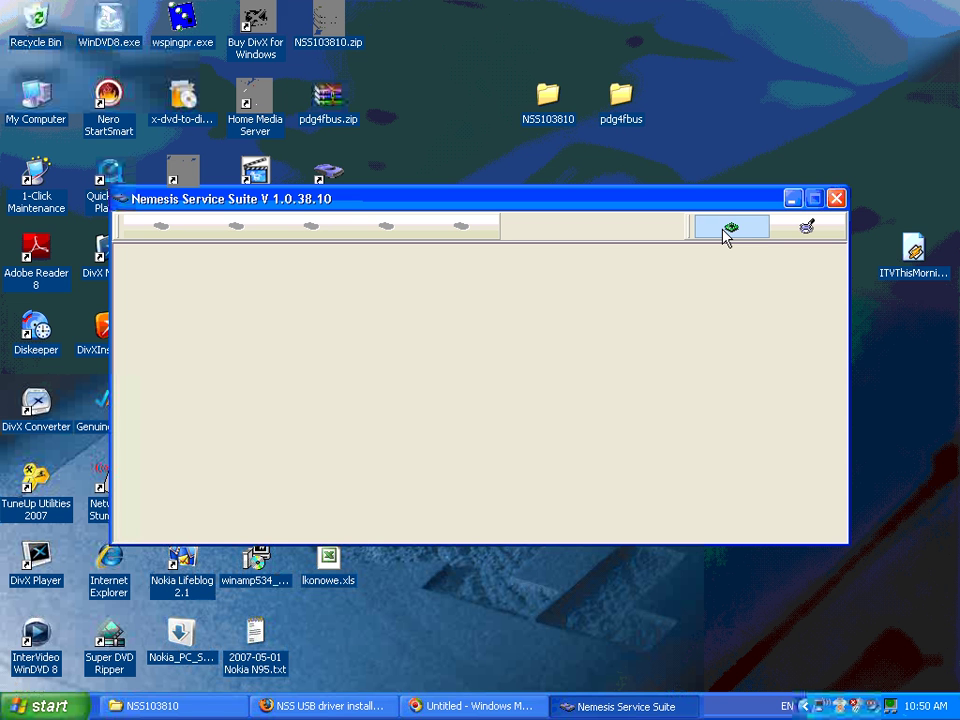
left_click(807, 231)
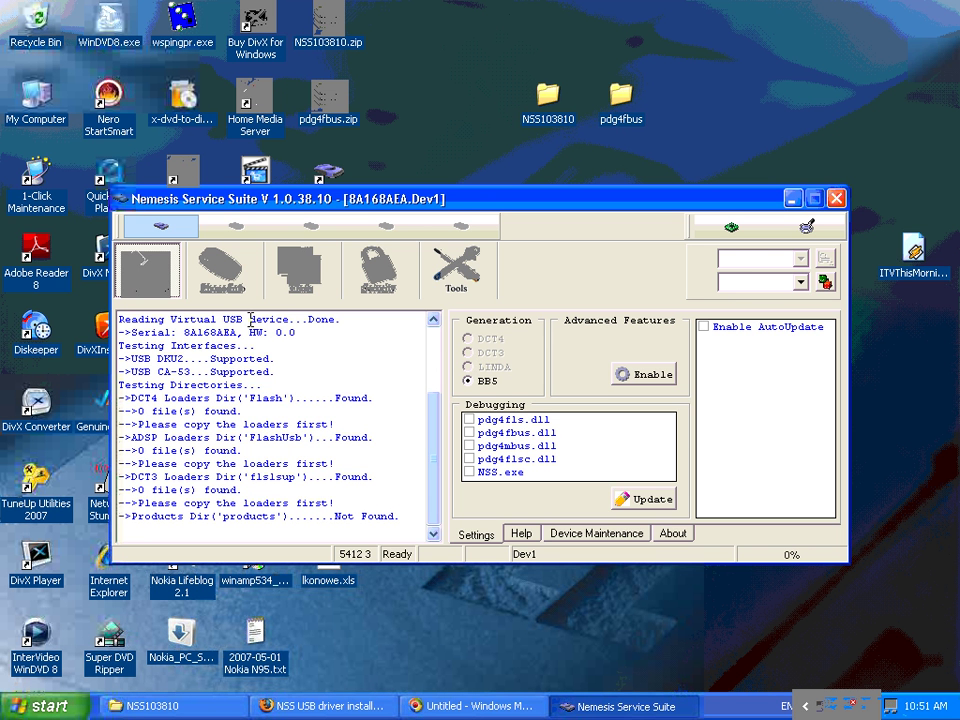
Scan the phone in Phone Info and read its production data with Product Code editing enabled.
left_click(222, 272)
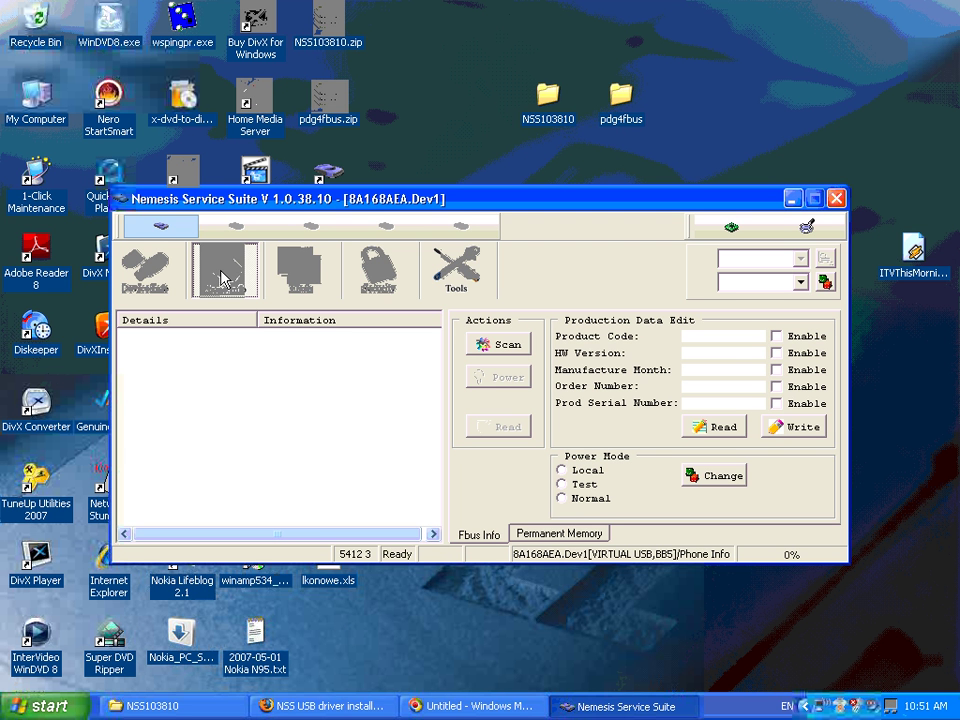
left_click(497, 346)
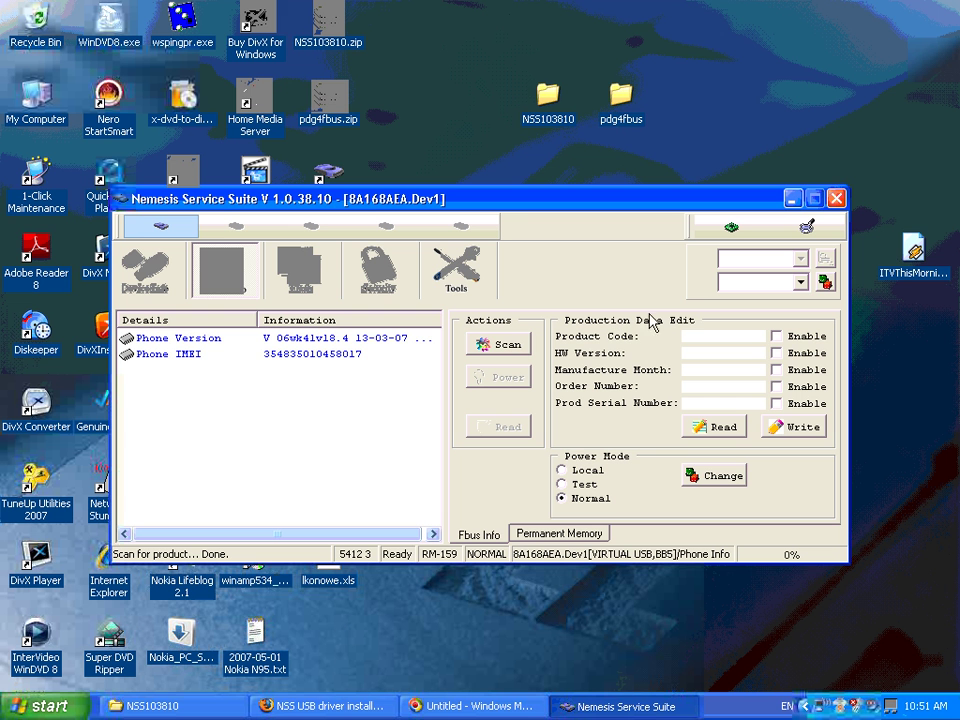
left_click(777, 337)
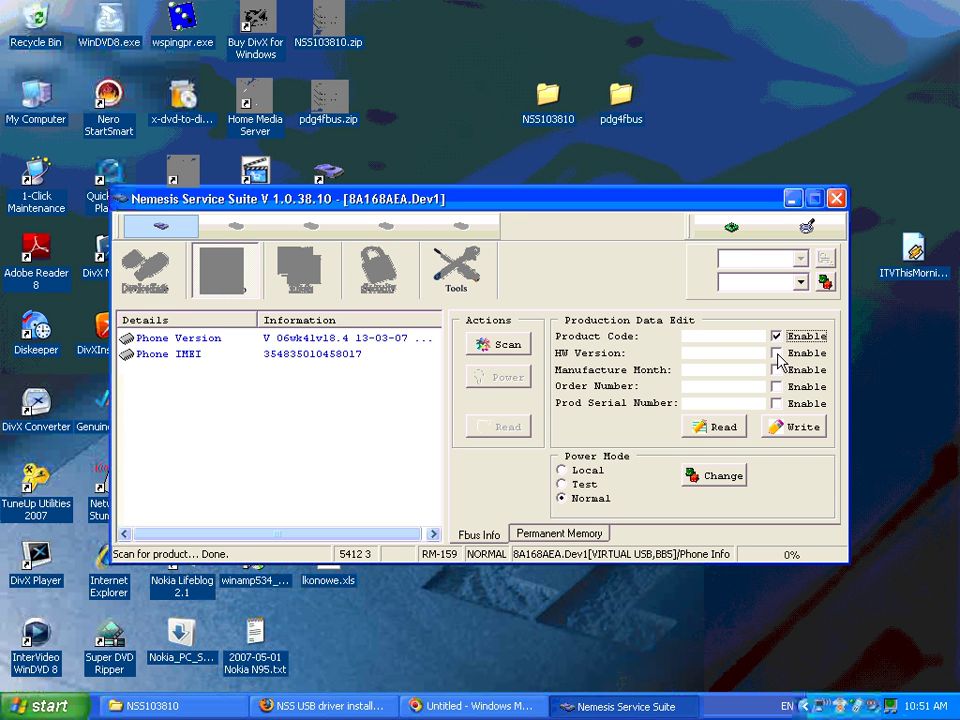
left_click(714, 428)
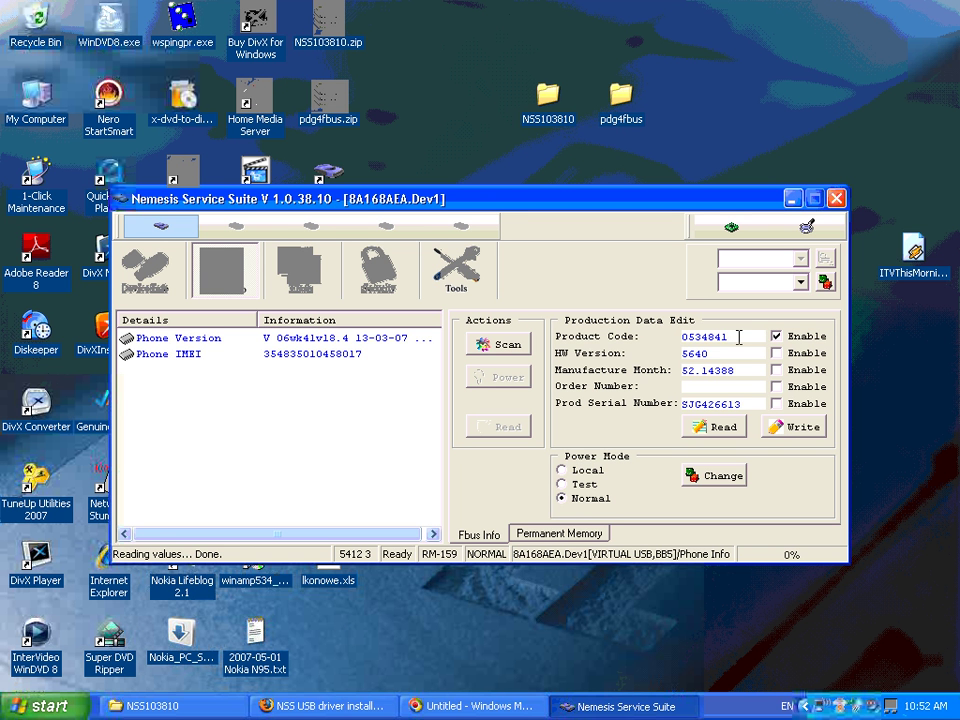
Change the product code to 0534844, write it to the phone, and read the production data back.
type("4")
left_click(806, 430)
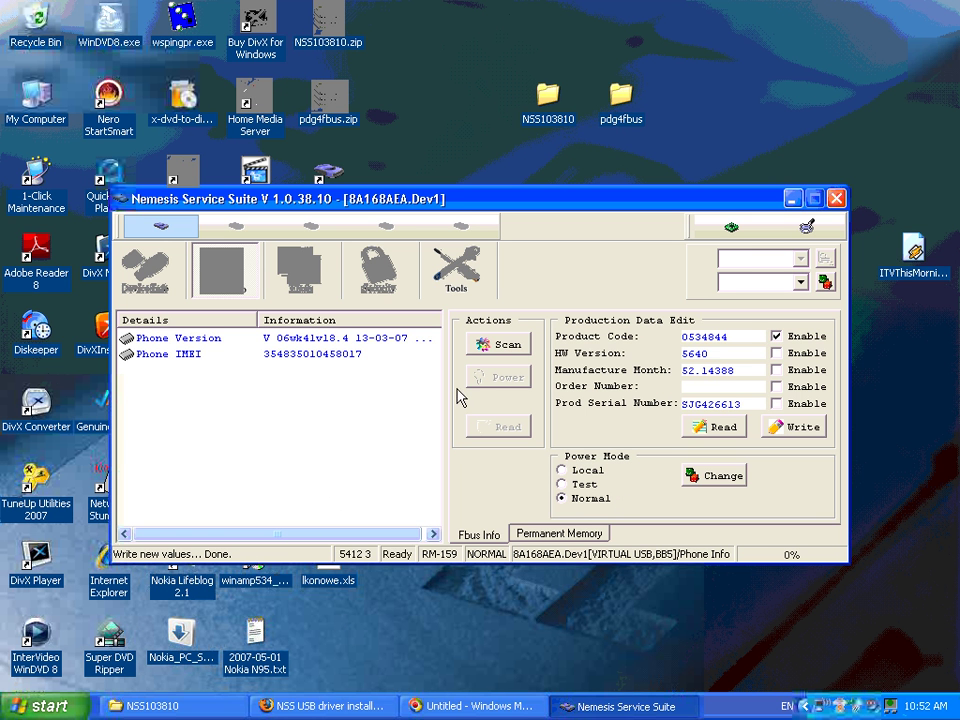
left_click(722, 428)
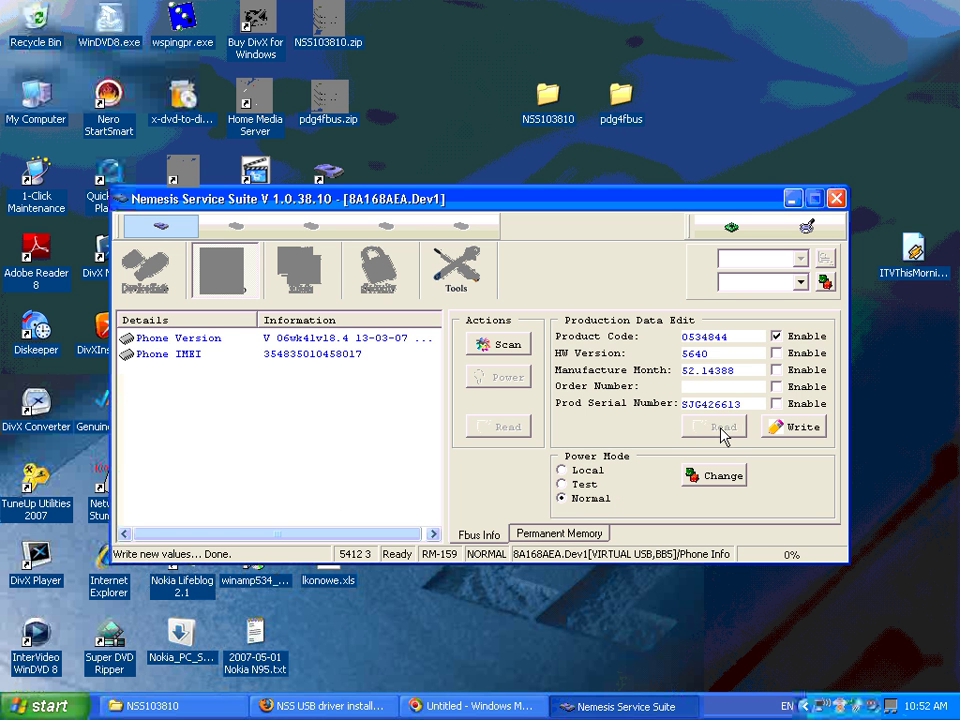
left_click(736, 337)
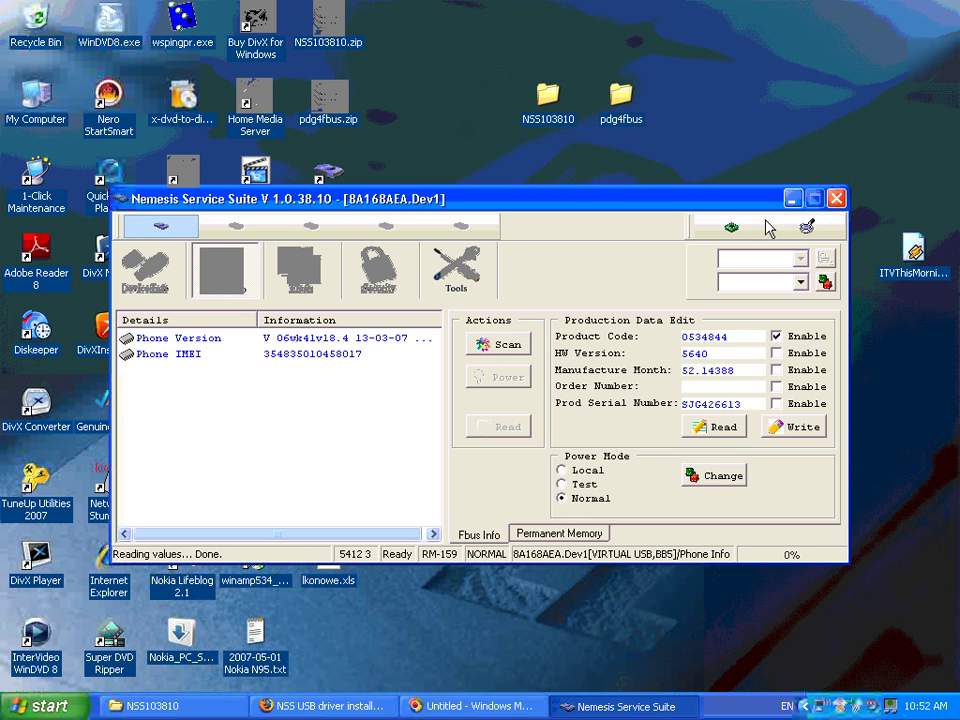
Minimize Nemesis Service Suite and launch Nokia Software Updater from the installed programs.
left_click(792, 199)
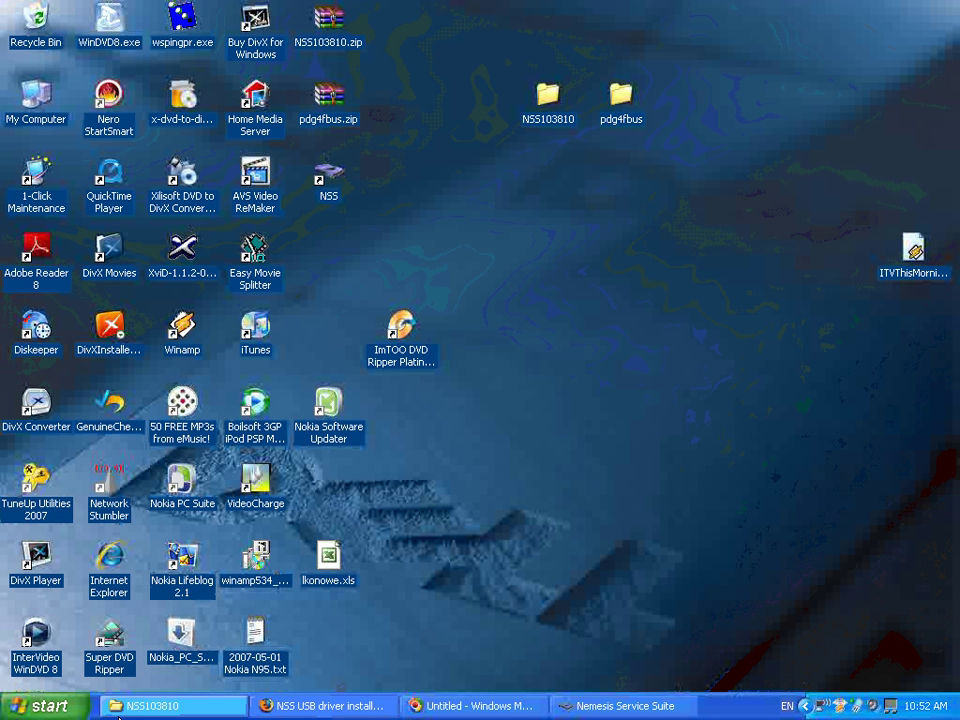
left_click(48, 706)
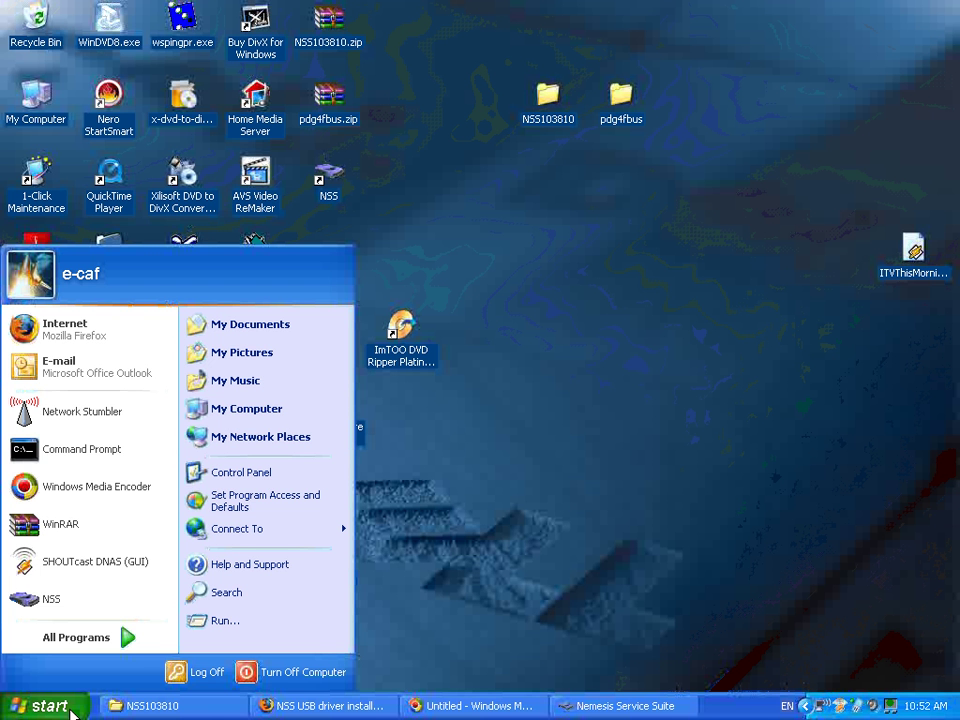
left_click(76, 637)
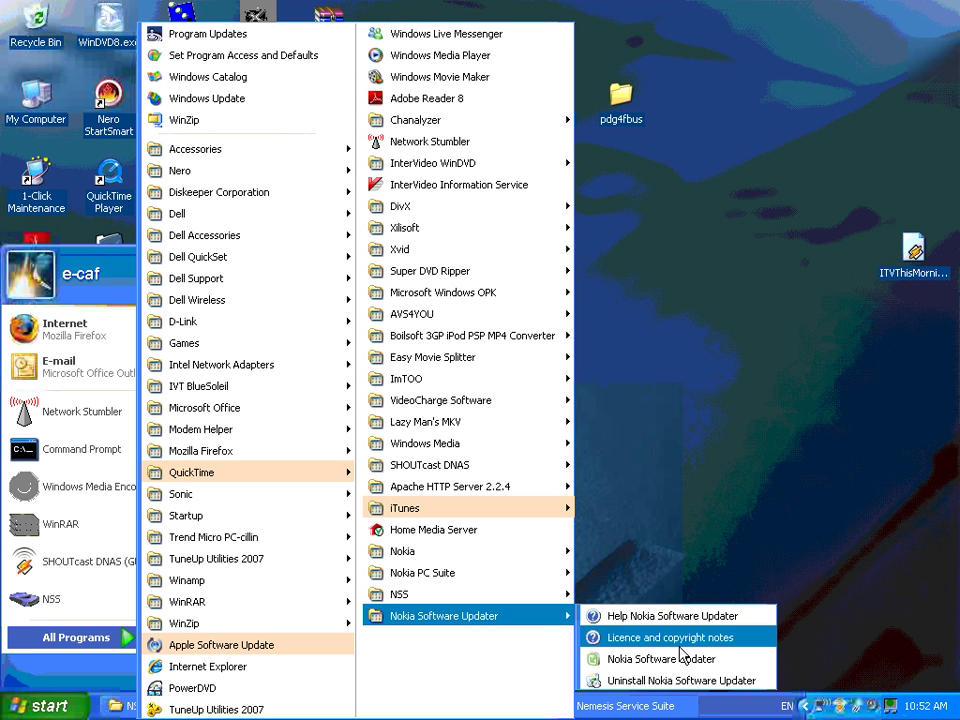
left_click(687, 661)
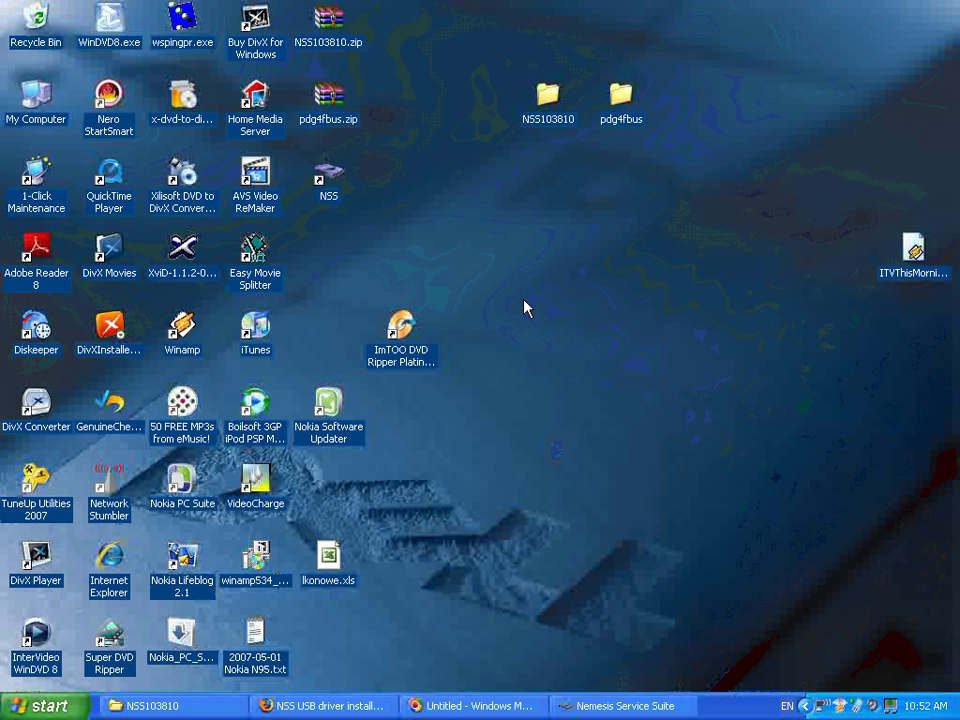